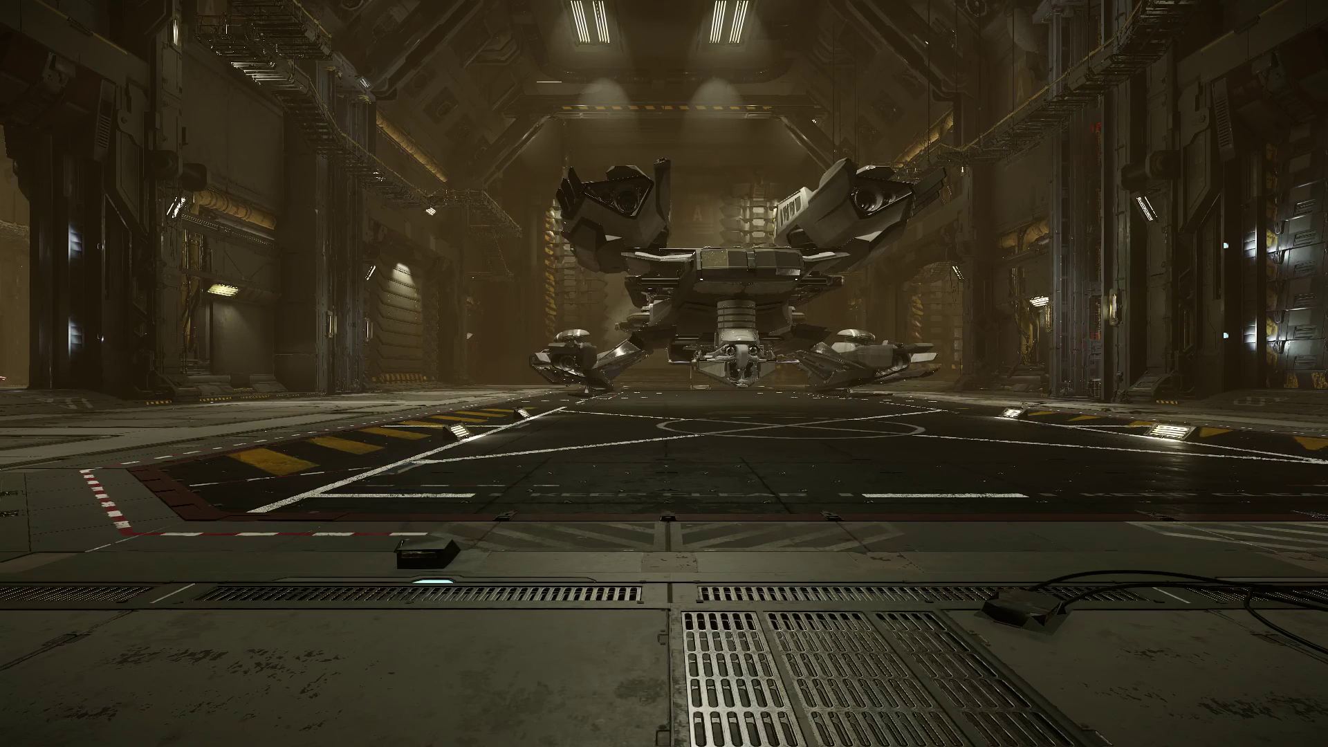
# Press Esc to bring up the main menu over the hangar
pyautogui.press('Escape')
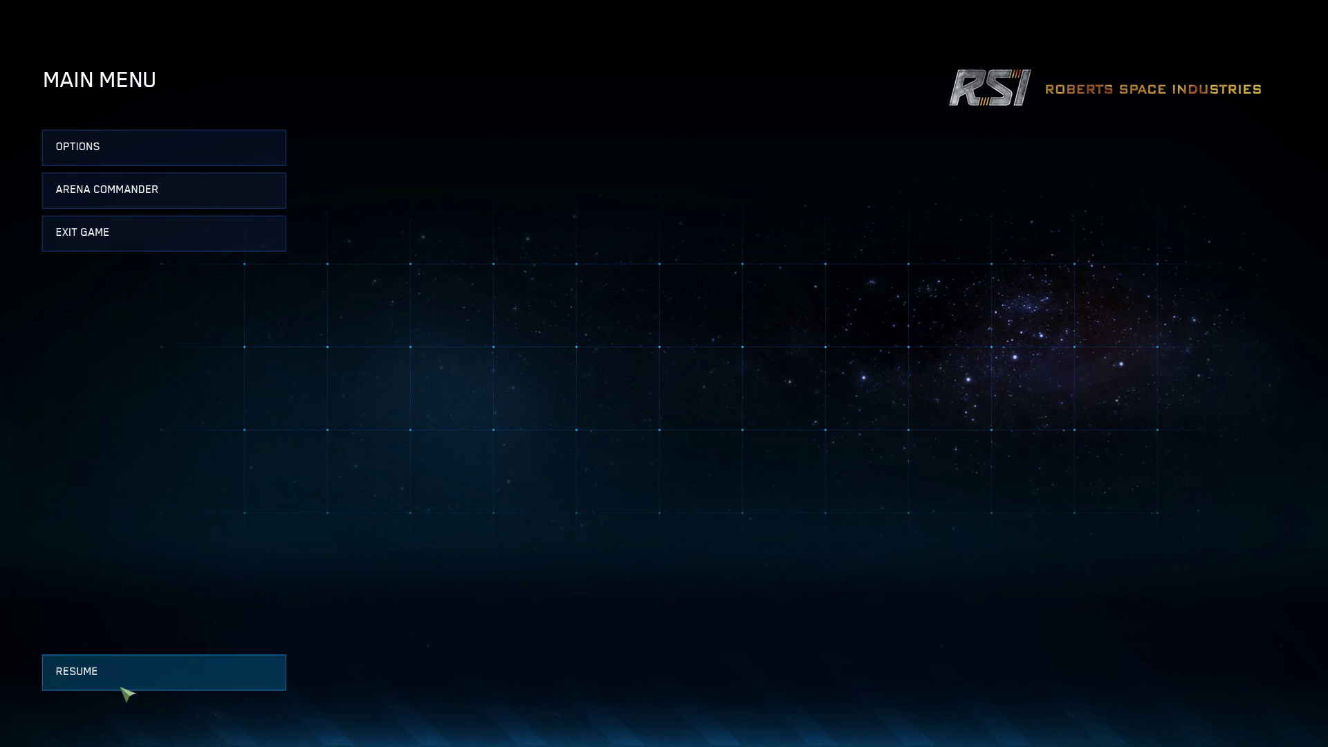
# Open Options to review the Game Settings, then move on to the Graphics tab
pyautogui.click(142, 149)
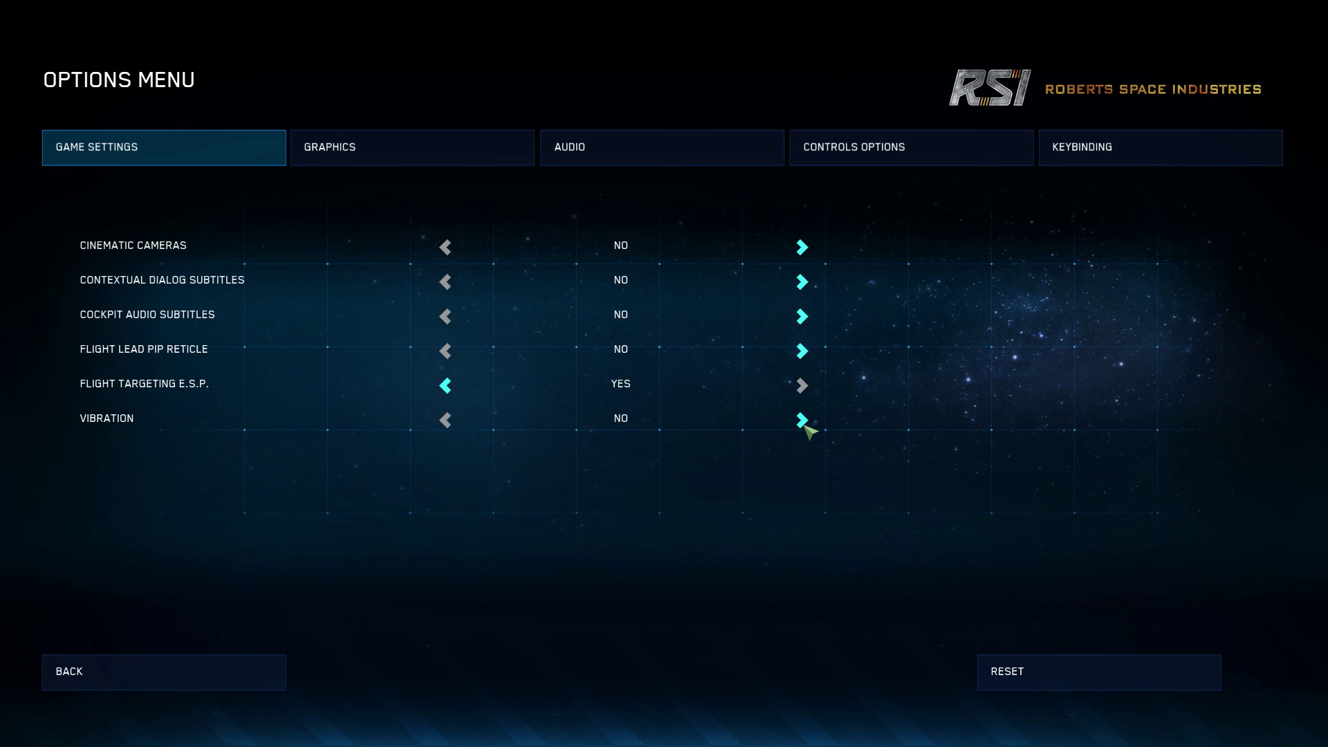
pyautogui.click(389, 149)
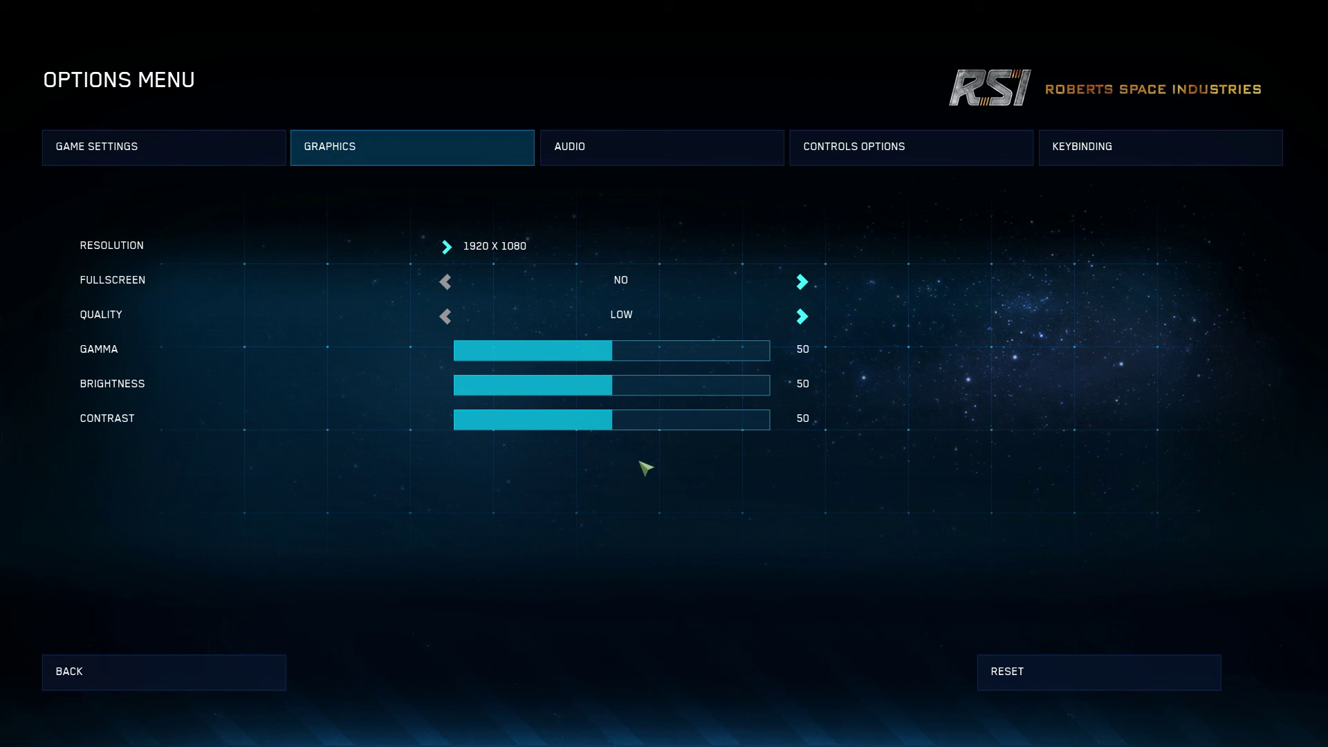
# Raise graphics quality step by step to Very High, then lower it back to Low
pyautogui.click(806, 318)
pyautogui.click(806, 319)
pyautogui.click(806, 318)
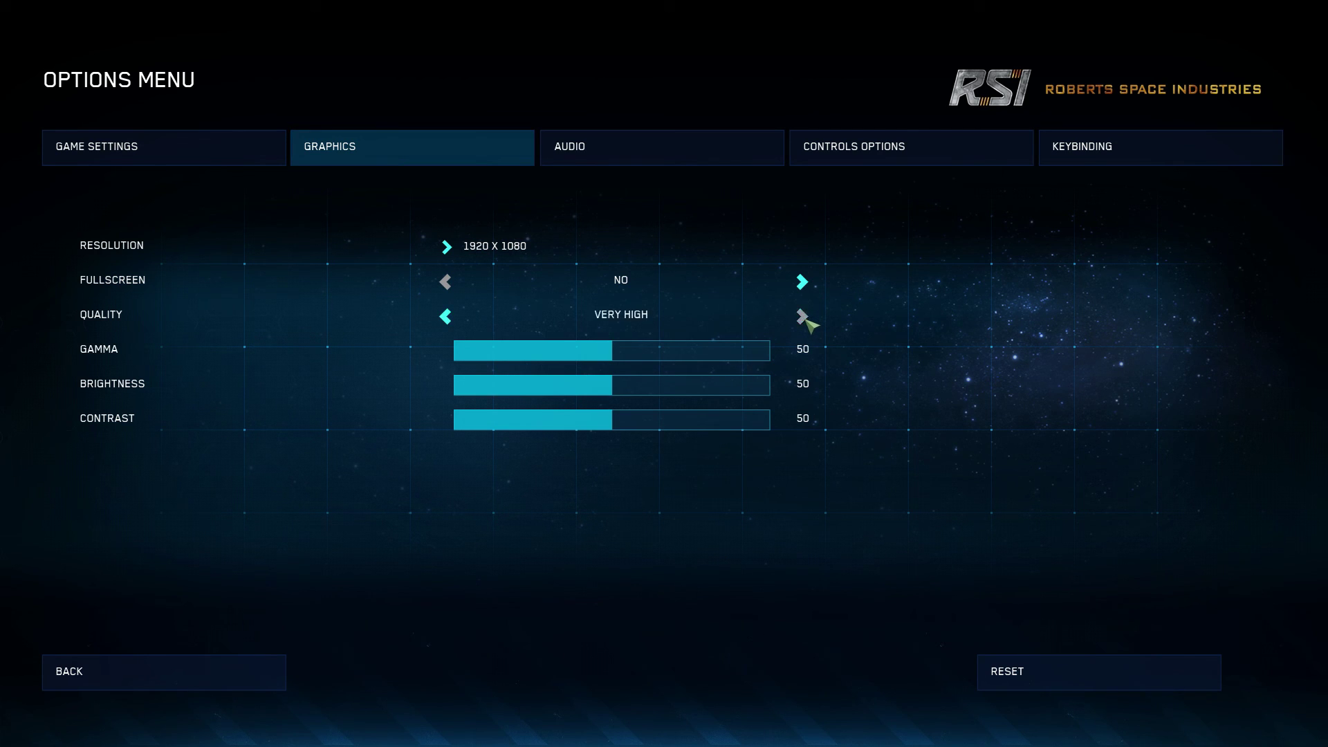
pyautogui.click(449, 317)
pyautogui.click(449, 317)
pyautogui.click(448, 318)
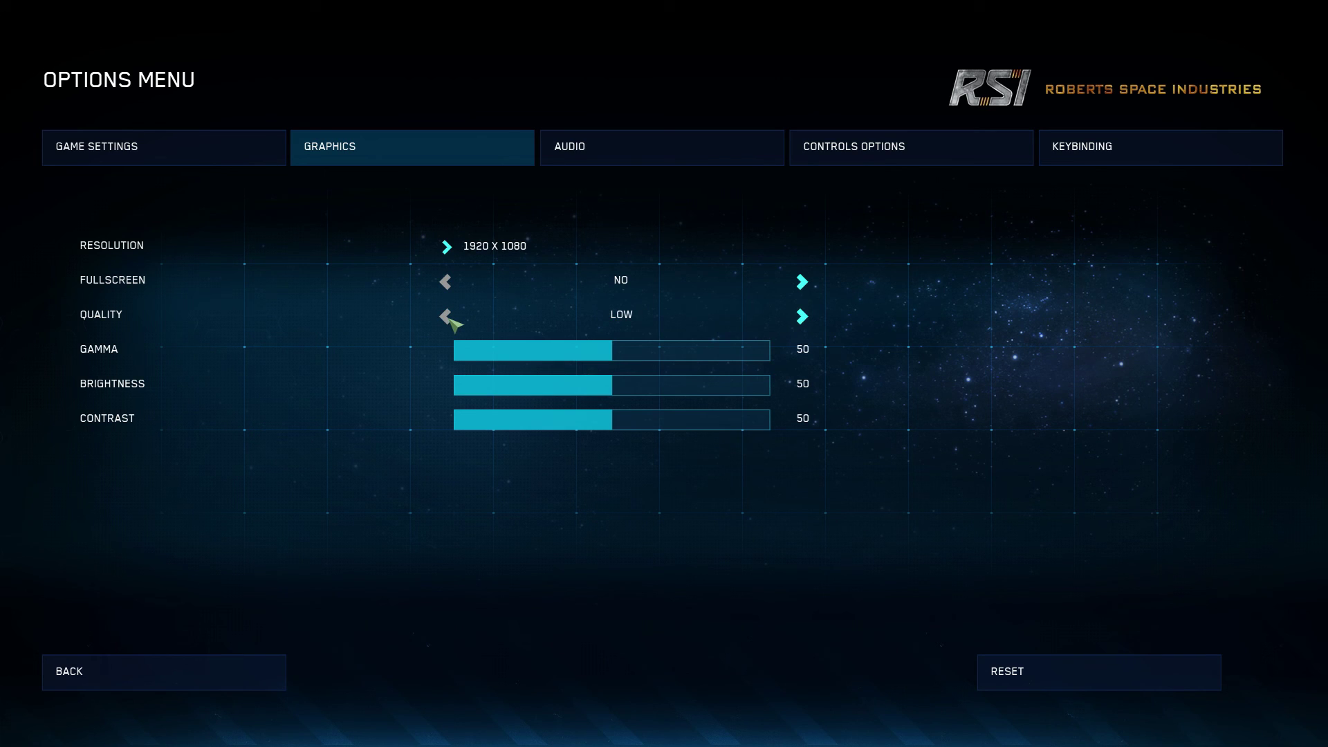
# Show the Audio settings with music, sound effects and video volumes
pyautogui.click(729, 154)
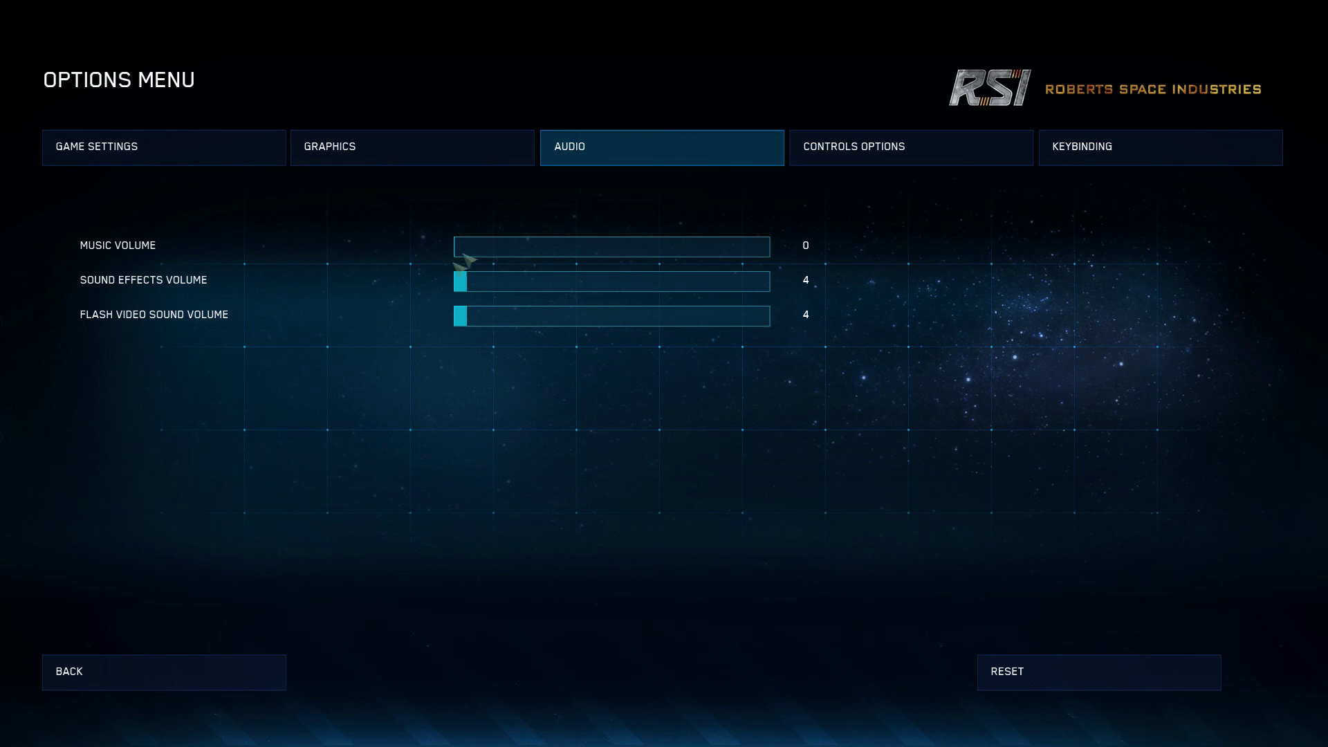
# Open Controls options and preview the GamePad and Joystick / HOTAS 1 pages before returning to Mouse
pyautogui.click(927, 152)
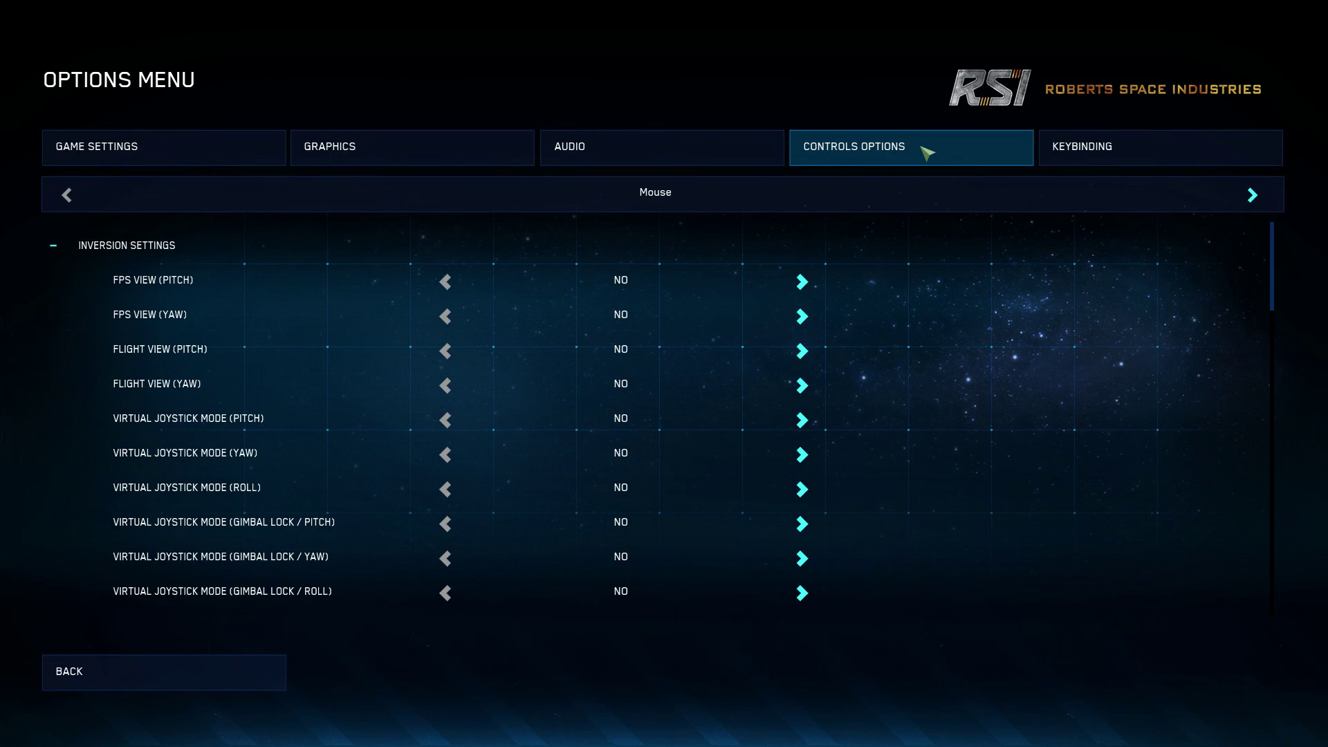
pyautogui.scroll(-1, 880, 340)
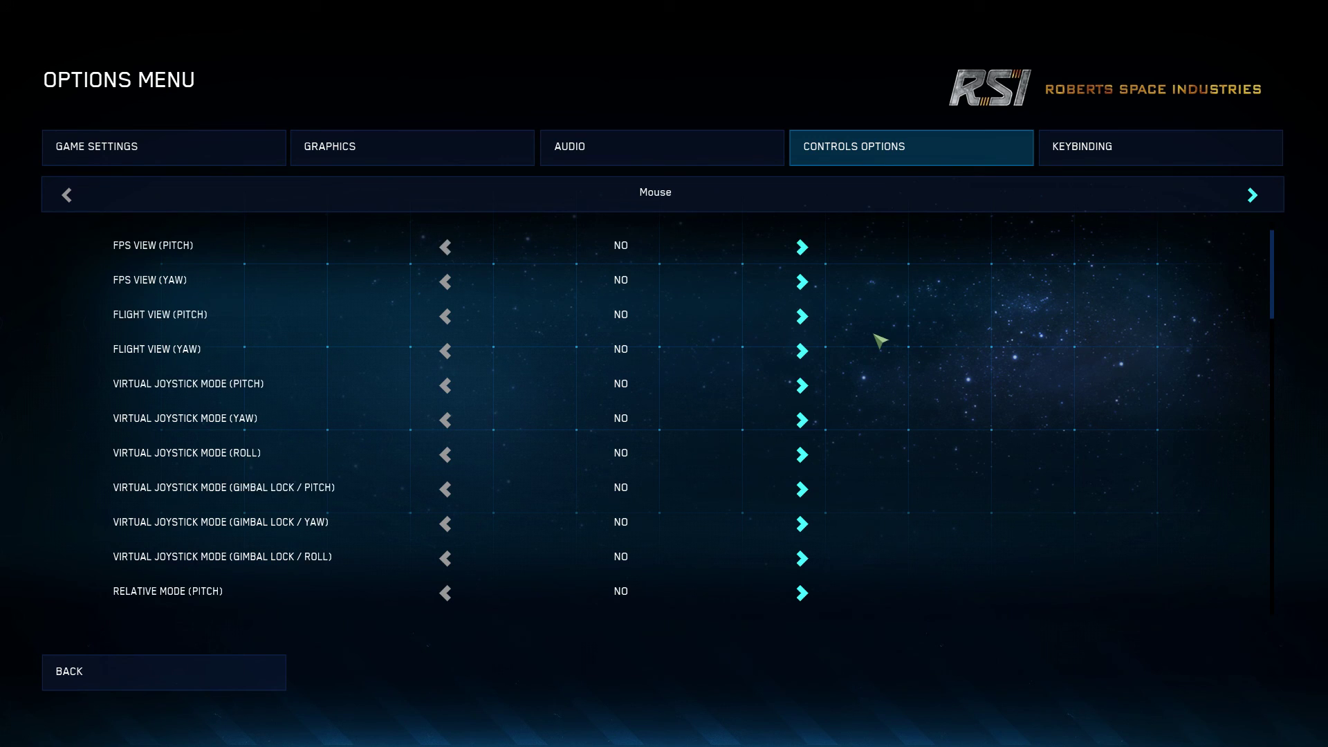
pyautogui.scroll(1, 880, 340)
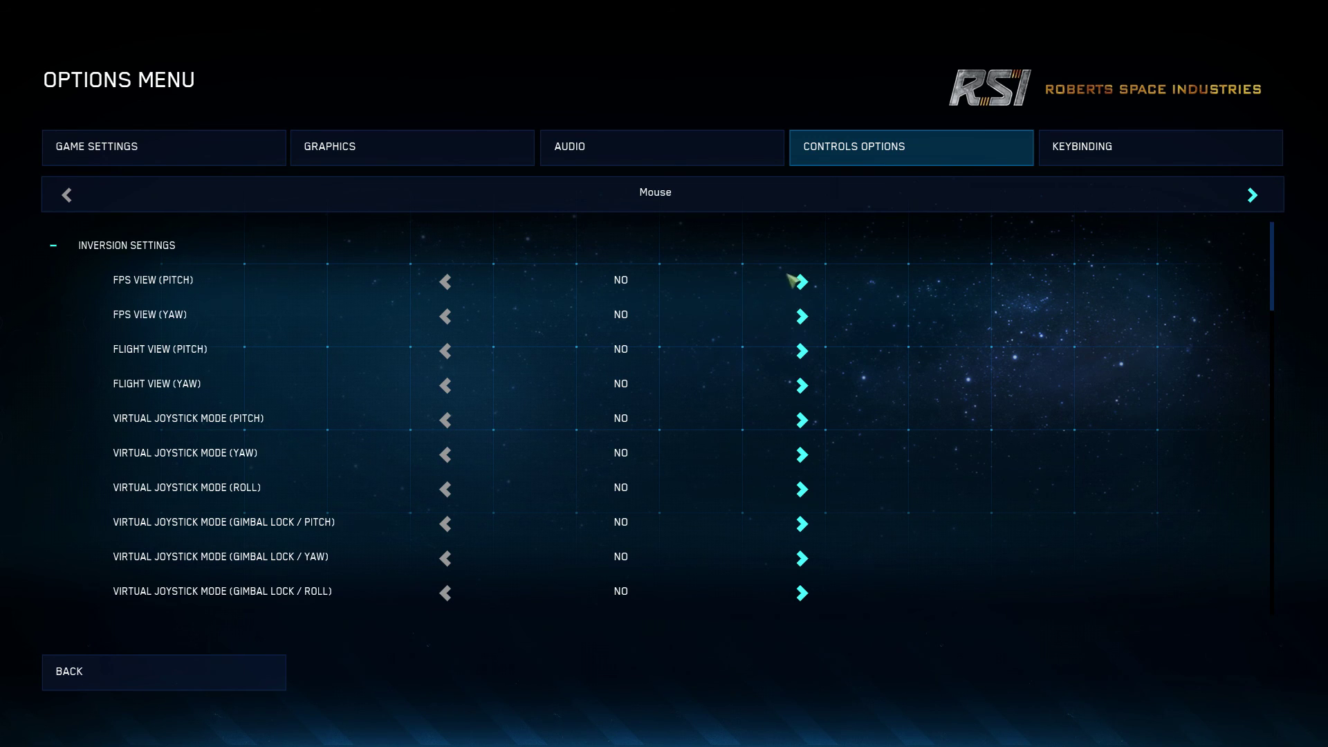
pyautogui.click(1249, 202)
pyautogui.click(1250, 201)
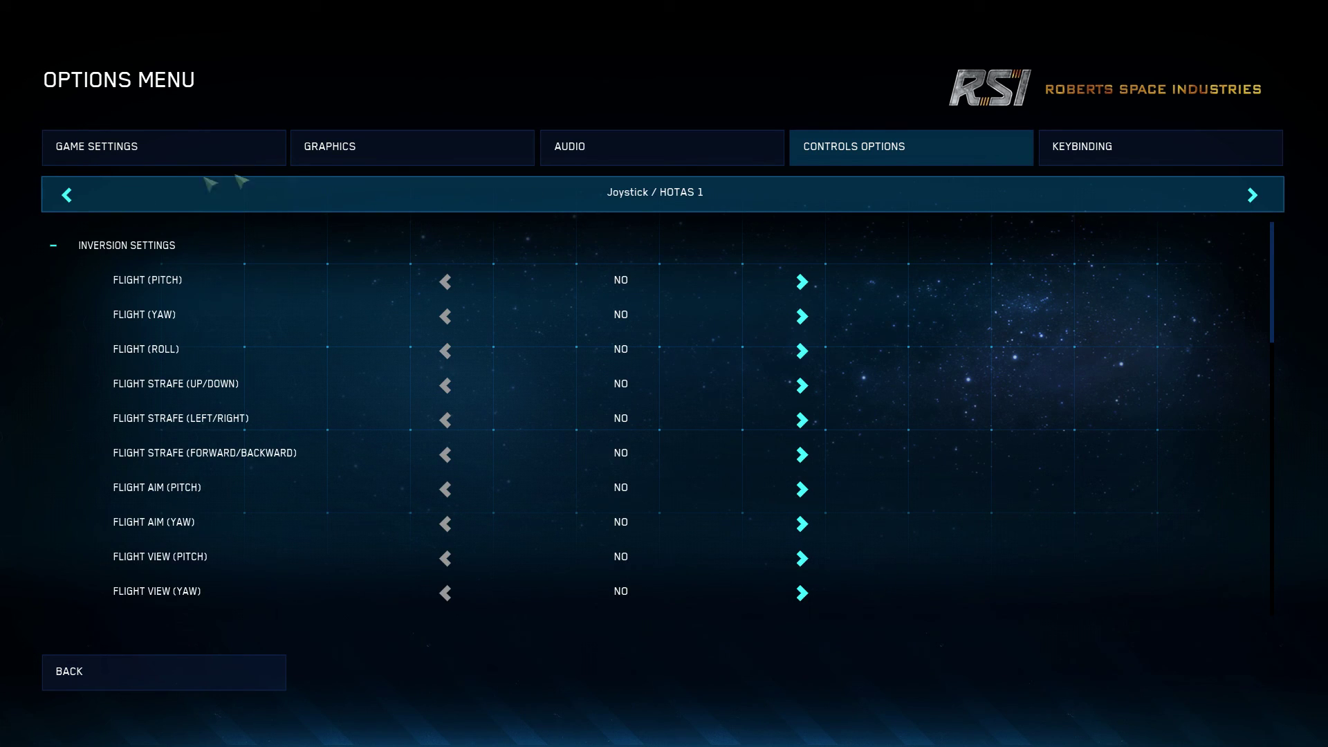
pyautogui.click(89, 201)
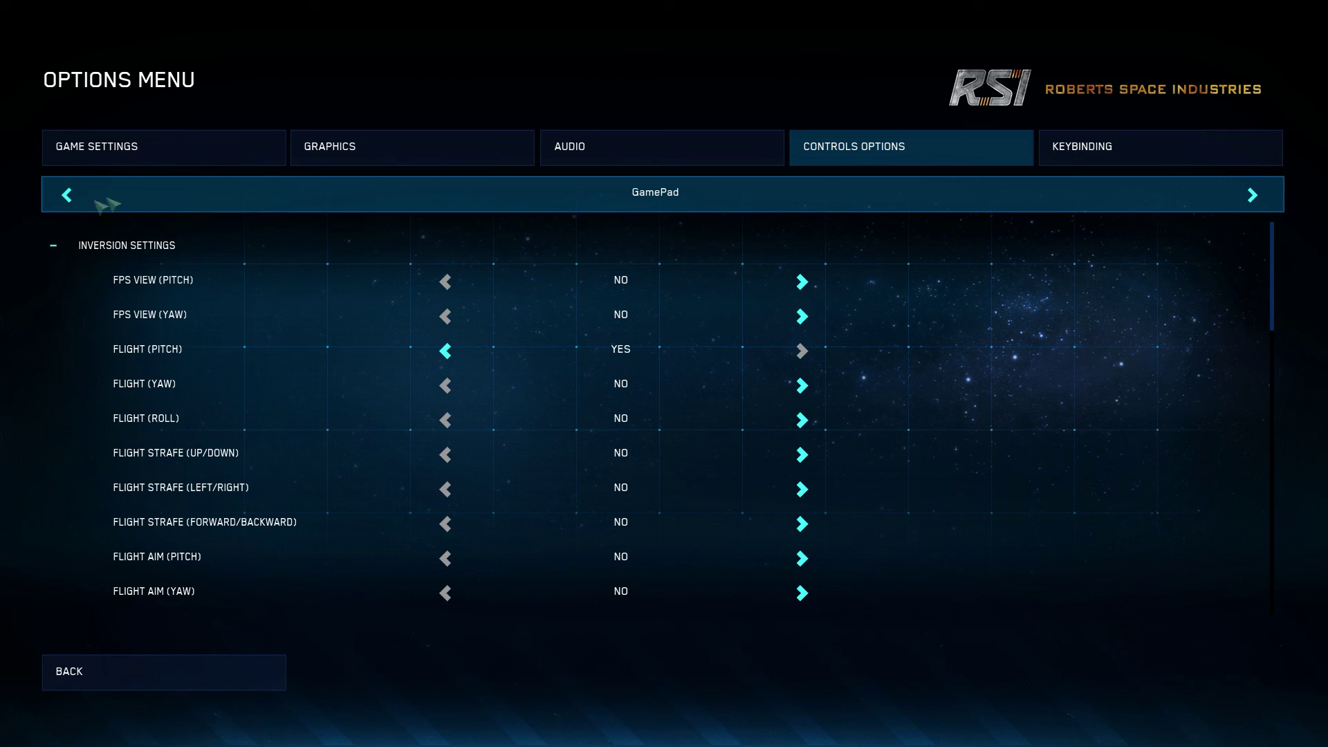
pyautogui.click(73, 200)
# Toggle the mouse Aim Mode (Pitch) and Gimbal Lock / Roll inversions on and back off
pyautogui.scroll(-2, 622, 380)
pyautogui.scroll(-1, 742, 399)
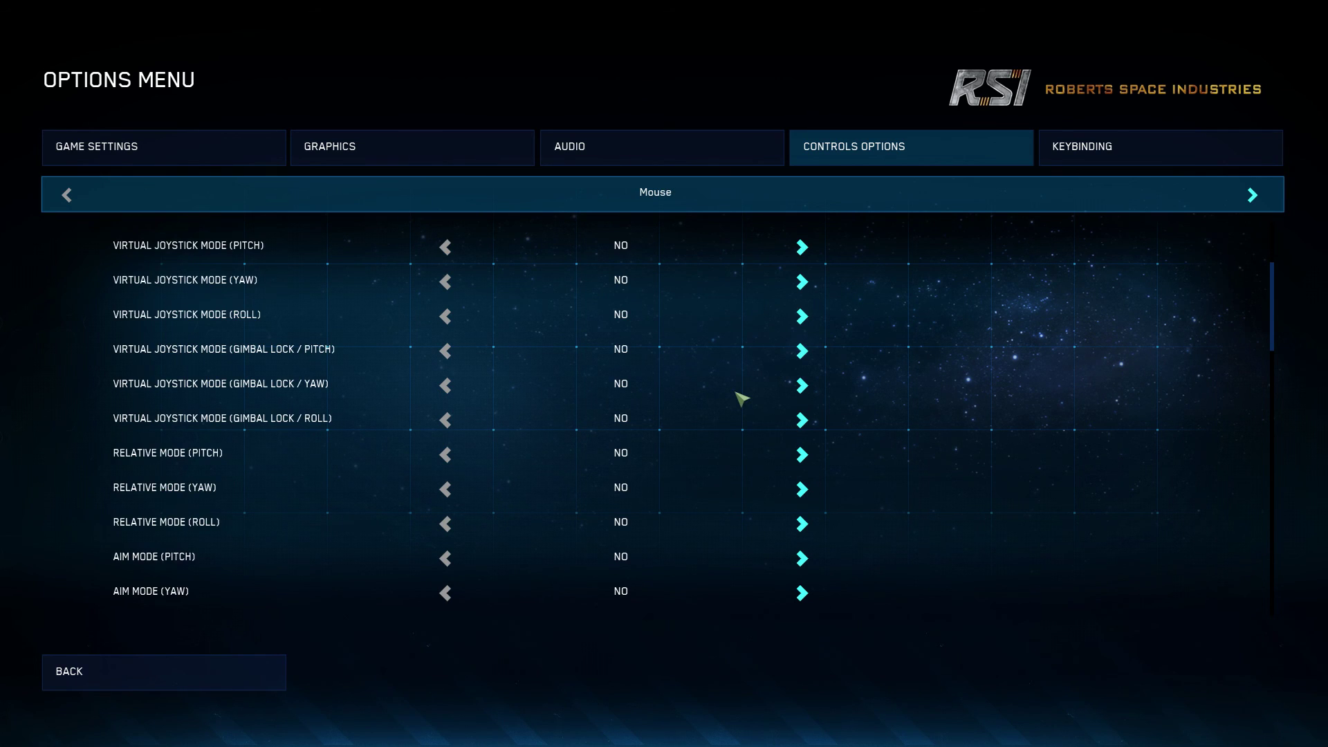
pyautogui.click(803, 559)
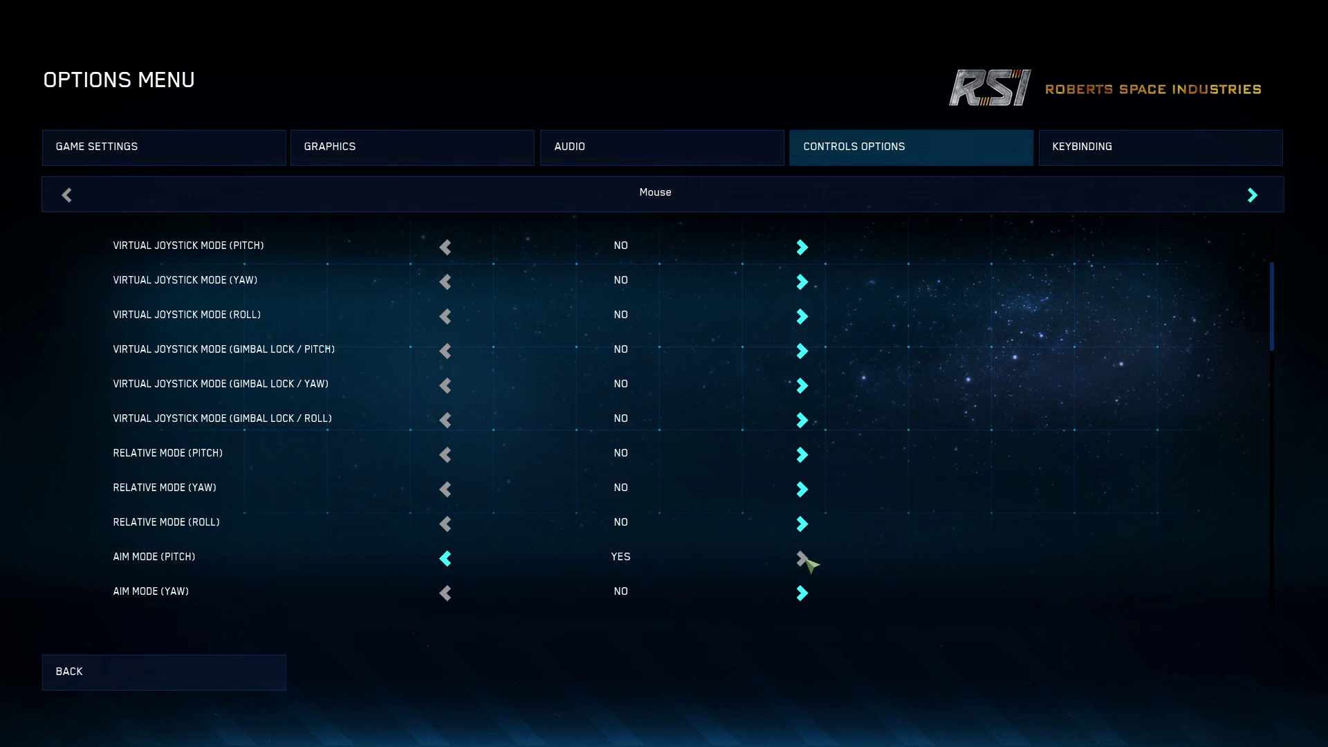
pyautogui.click(446, 562)
pyautogui.click(803, 423)
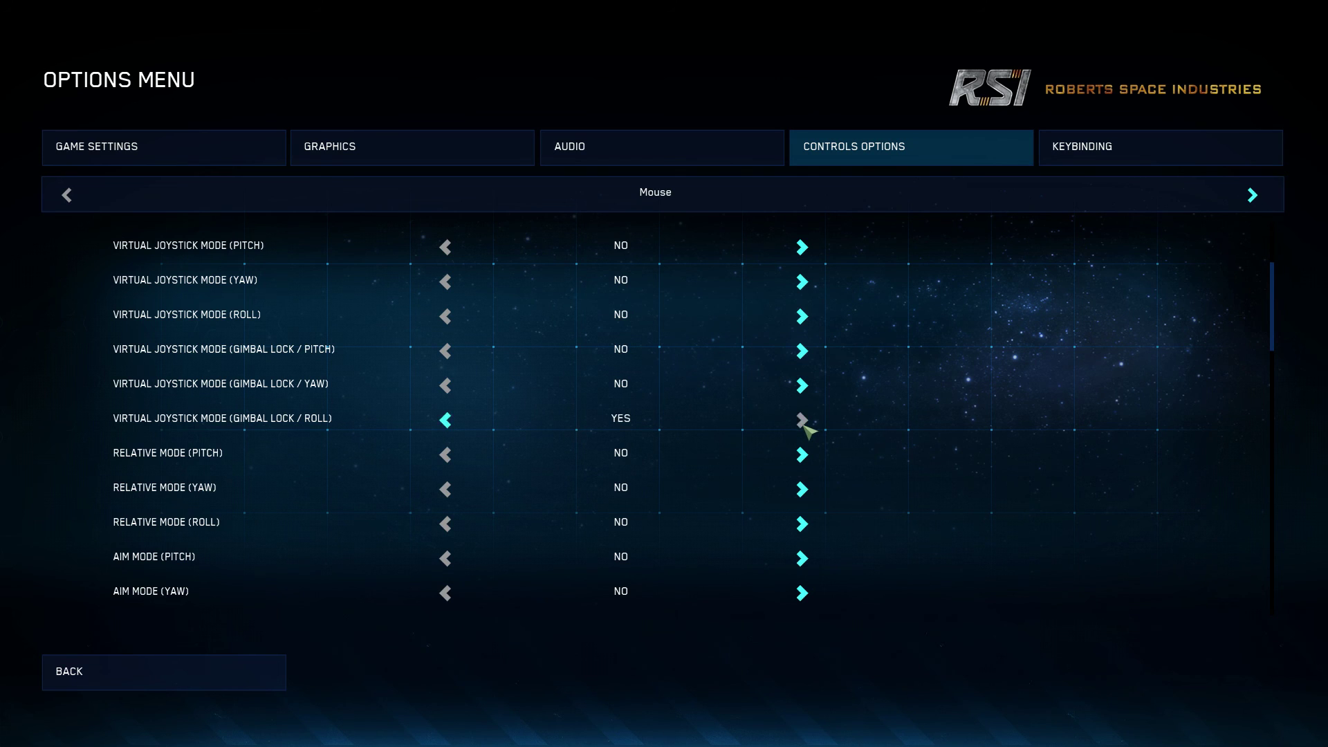
pyautogui.click(448, 422)
pyautogui.scroll(5, 929, 315)
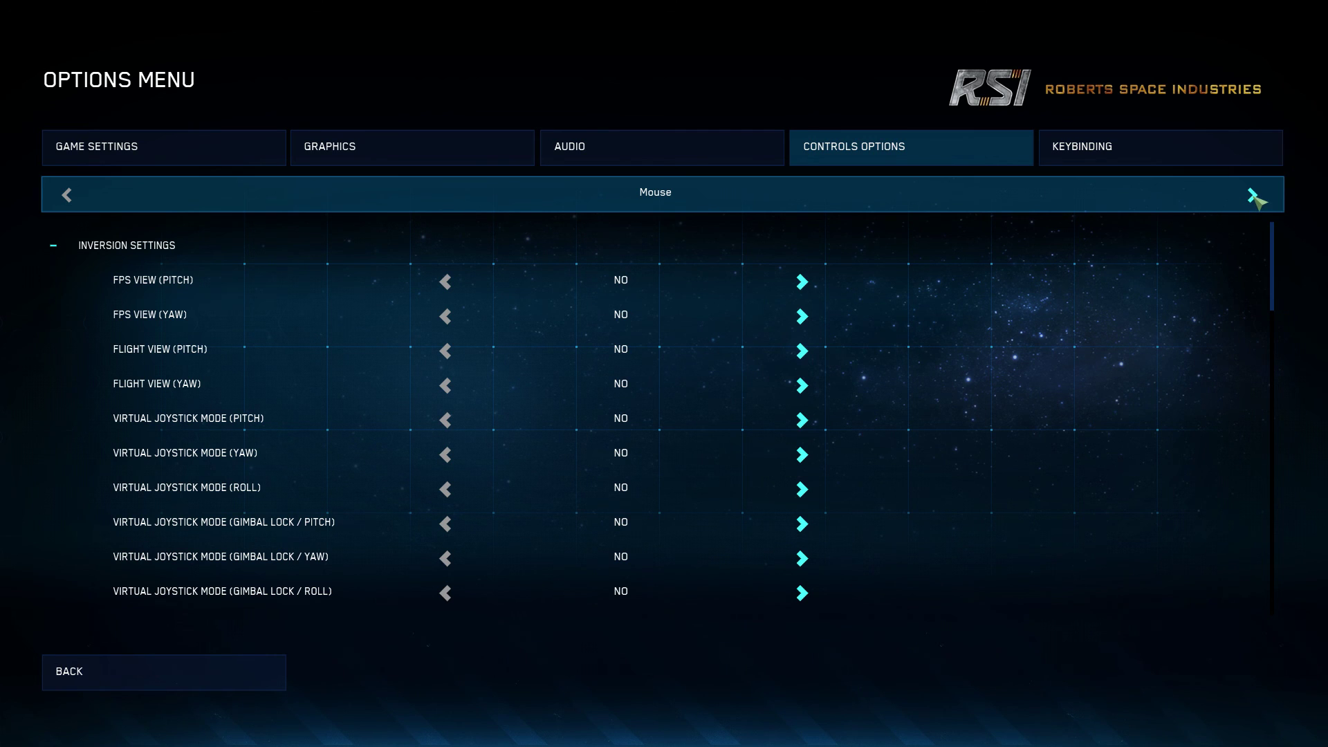
# Bring up Joystick / HOTAS 1 and its Master Sensitivity Curve editor, set at 2.30
pyautogui.click(1253, 196)
pyautogui.click(1254, 196)
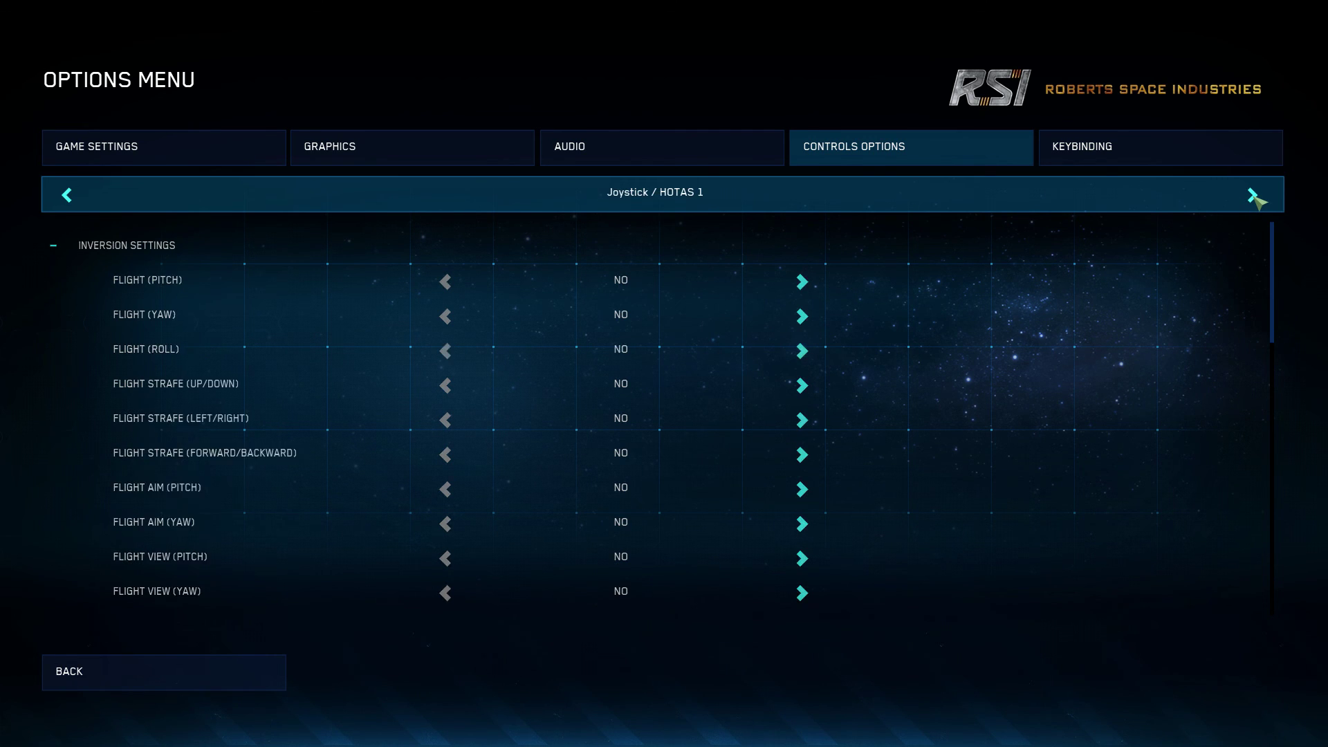
pyautogui.scroll(-5, 1085, 316)
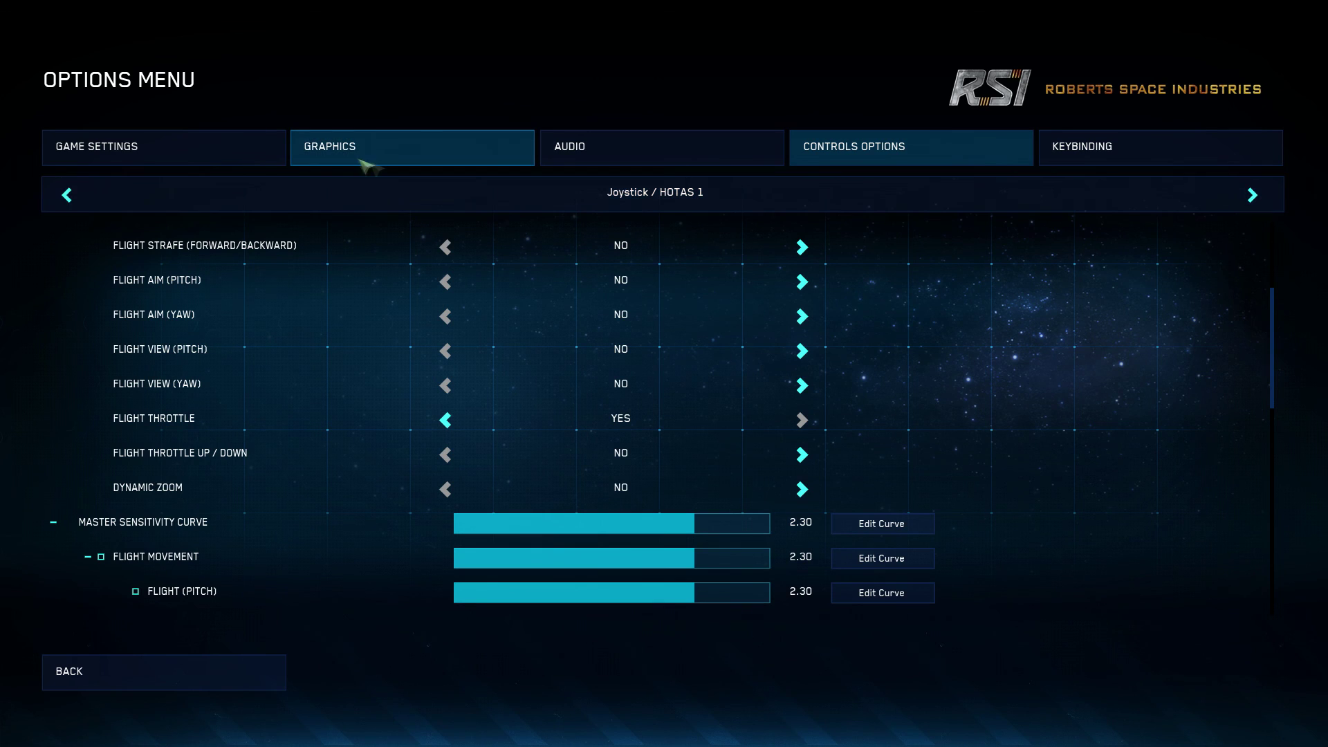
pyautogui.scroll(-1, 917, 386)
pyautogui.scroll(-3, 917, 386)
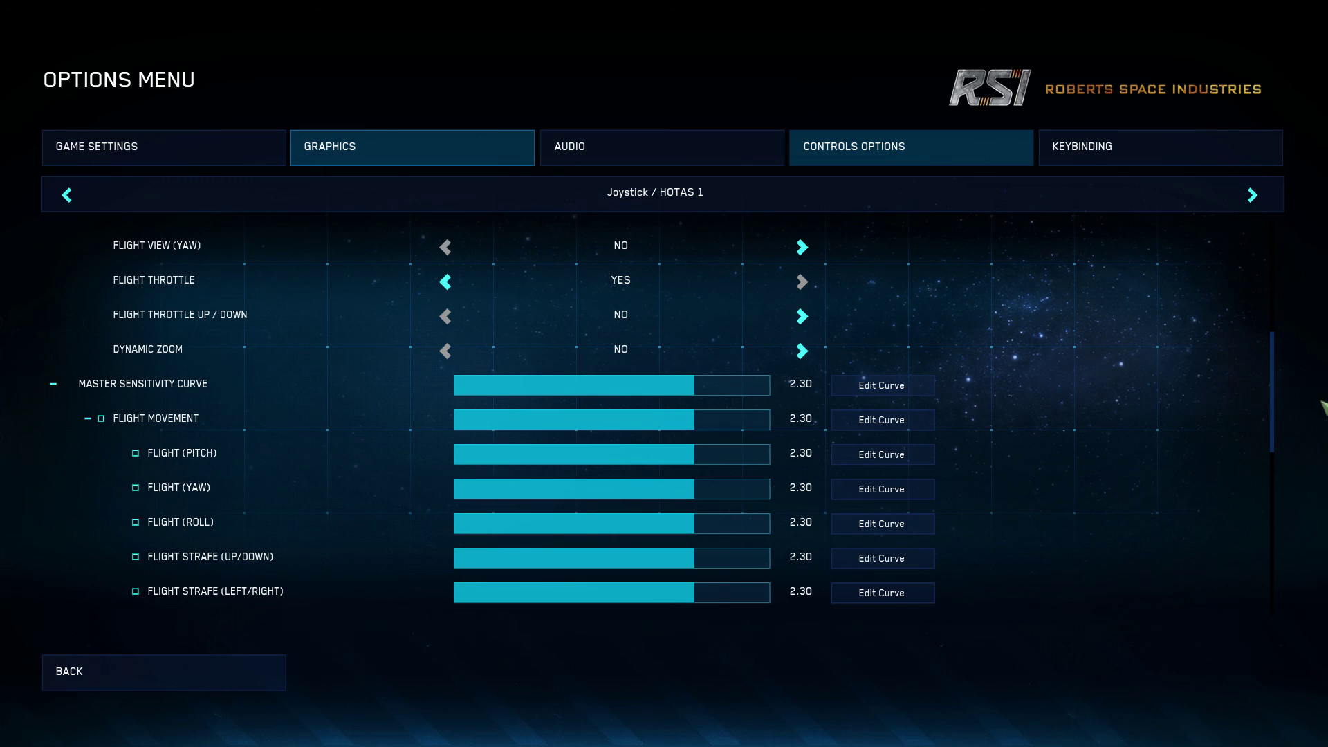
pyautogui.scroll(-1, 1280, 388)
pyautogui.moveTo(1284, 393)
pyautogui.mouseDown()
pyautogui.moveTo(1288, 573)
pyautogui.moveTo(1263, 399)
pyautogui.mouseUp()
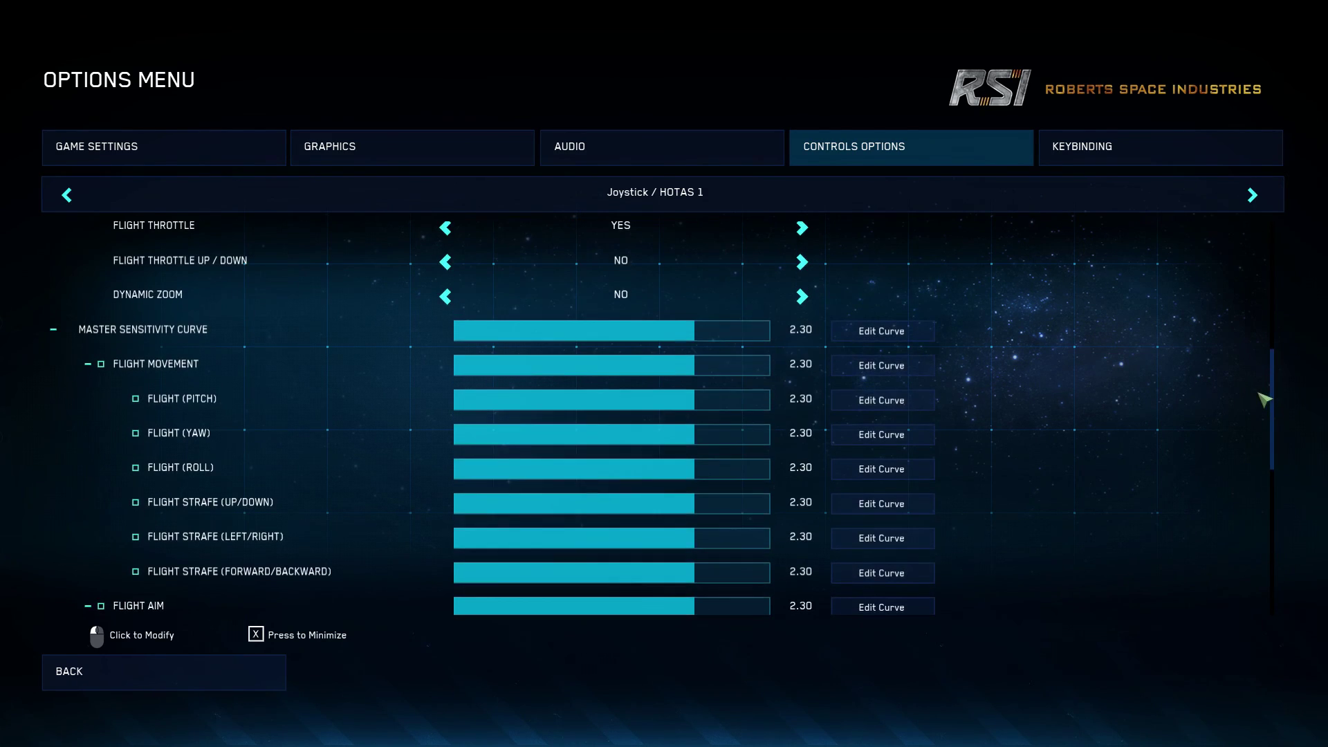
pyautogui.click(901, 335)
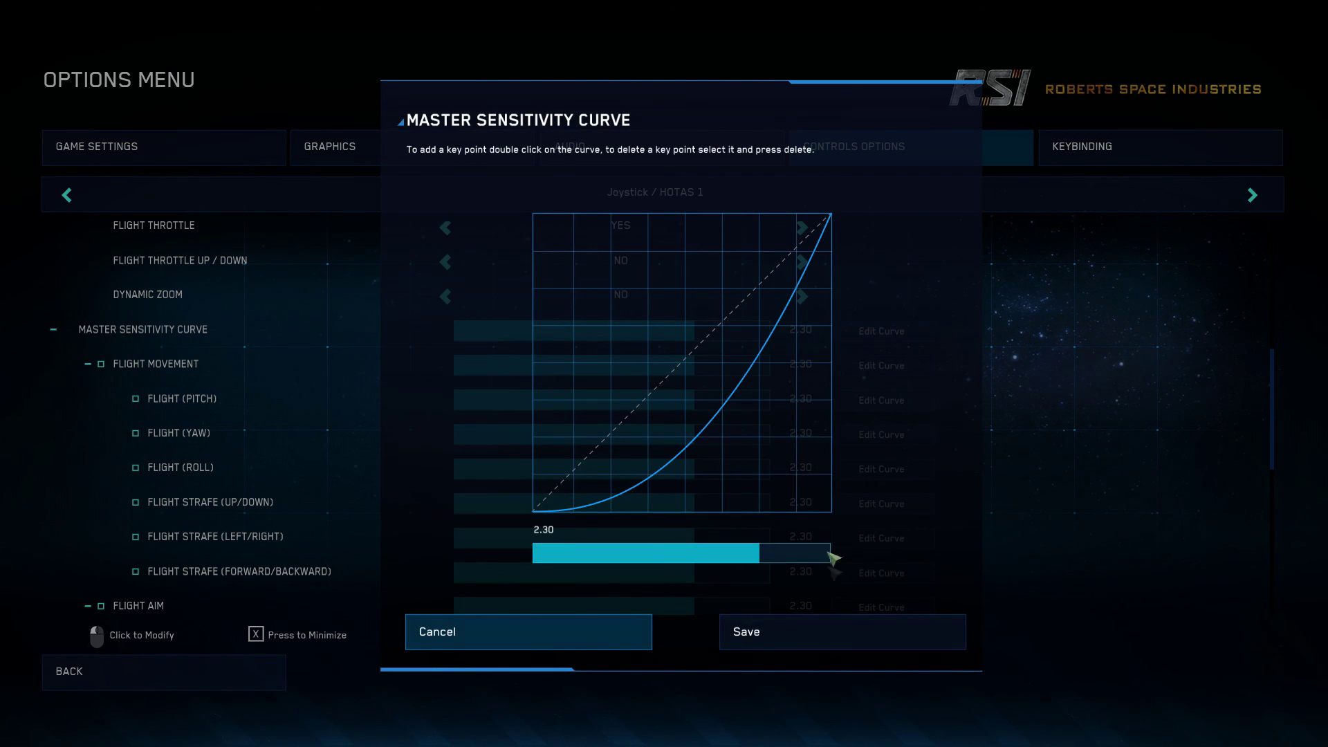
pyautogui.click(554, 634)
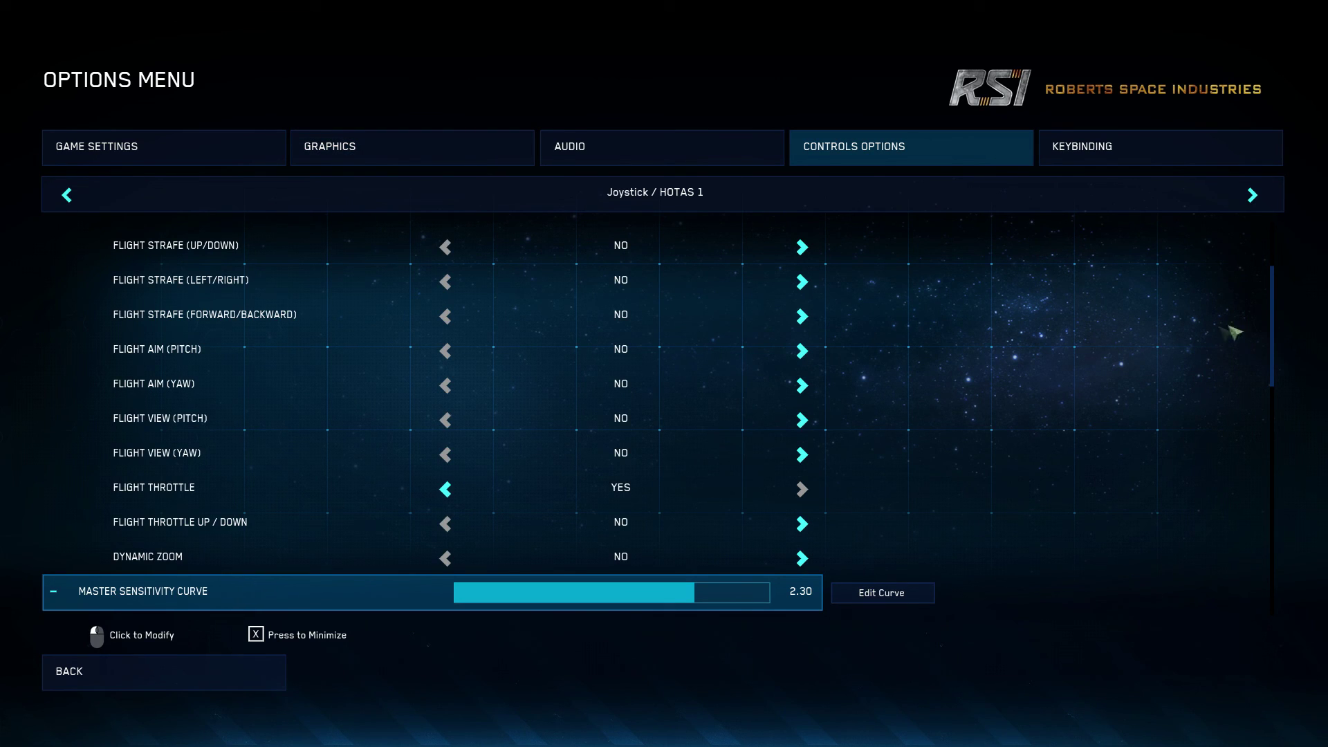
pyautogui.moveTo(1274, 304); pyautogui.dragTo(1274, 380)
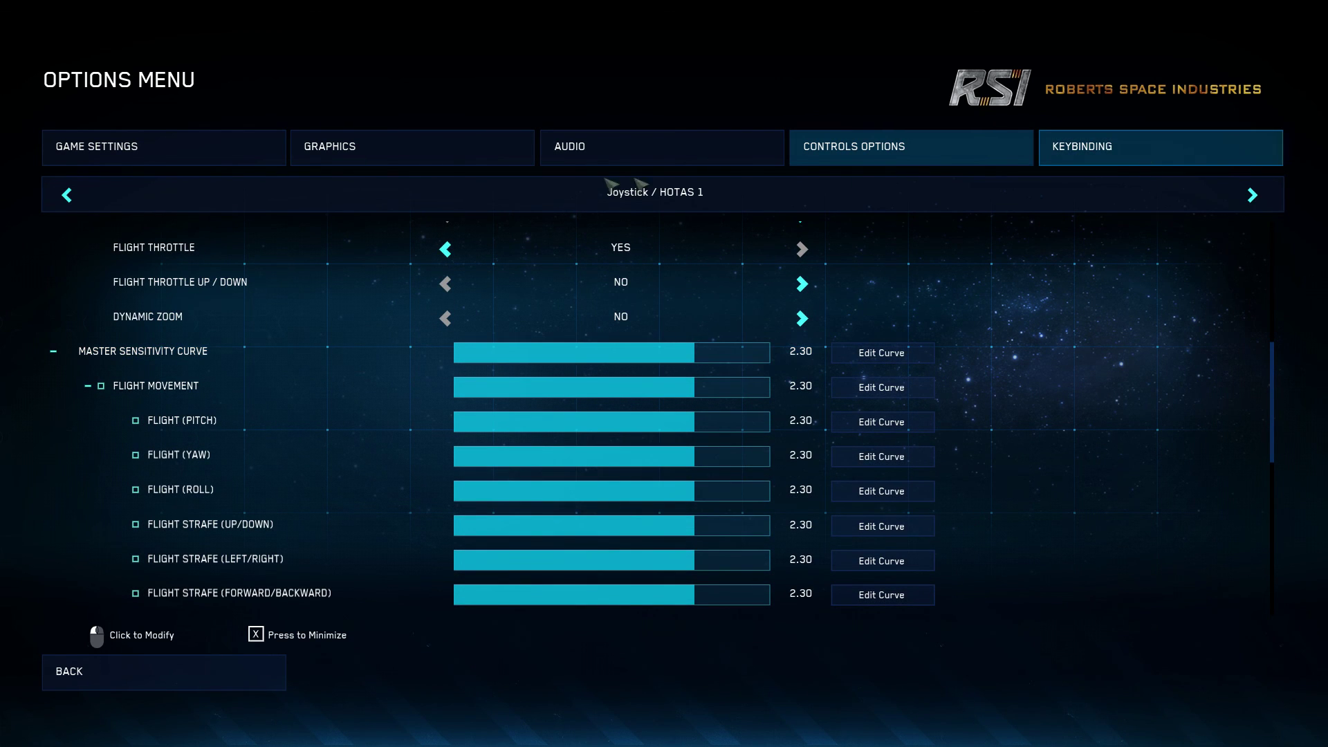
# Look through GamePad and Mouse sensitivity options, then show the Keyboard / Mouse flight keybindings
pyautogui.click(67, 196)
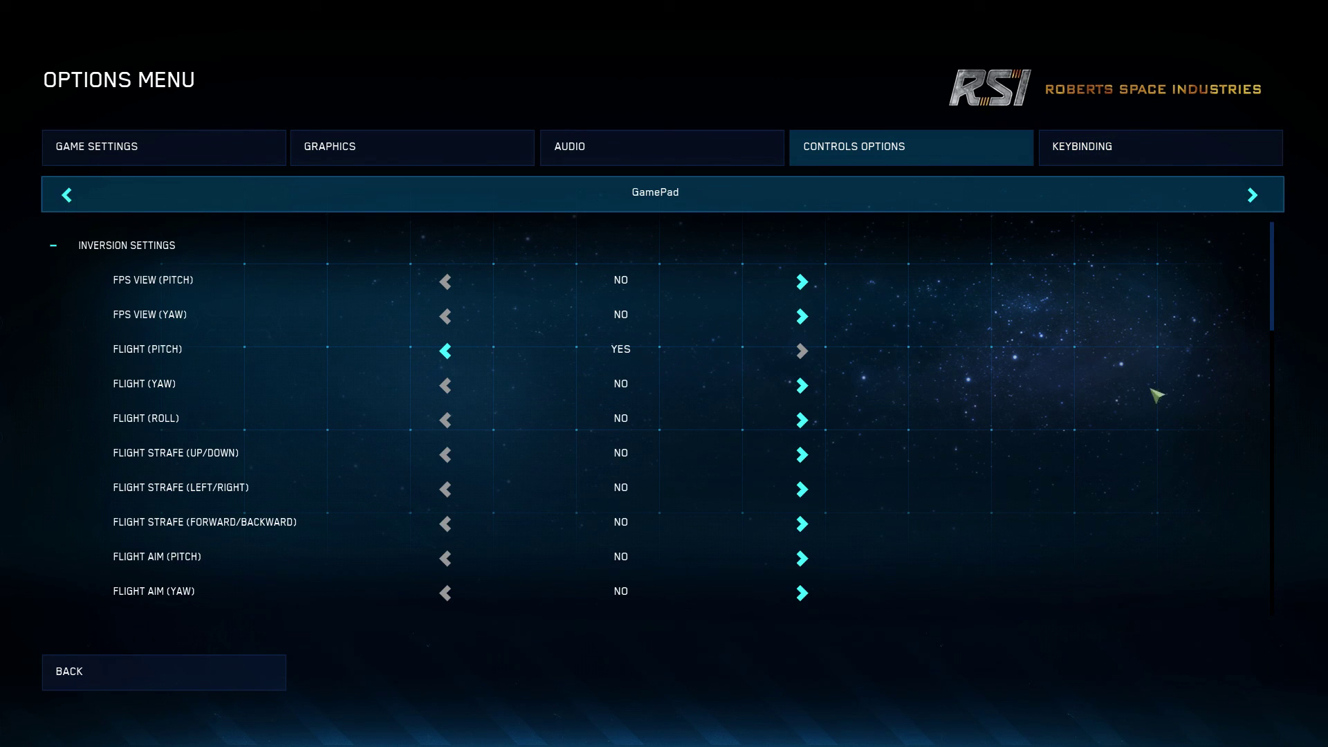
pyautogui.moveTo(1273, 247); pyautogui.dragTo(1281, 456)
pyautogui.click(66, 196)
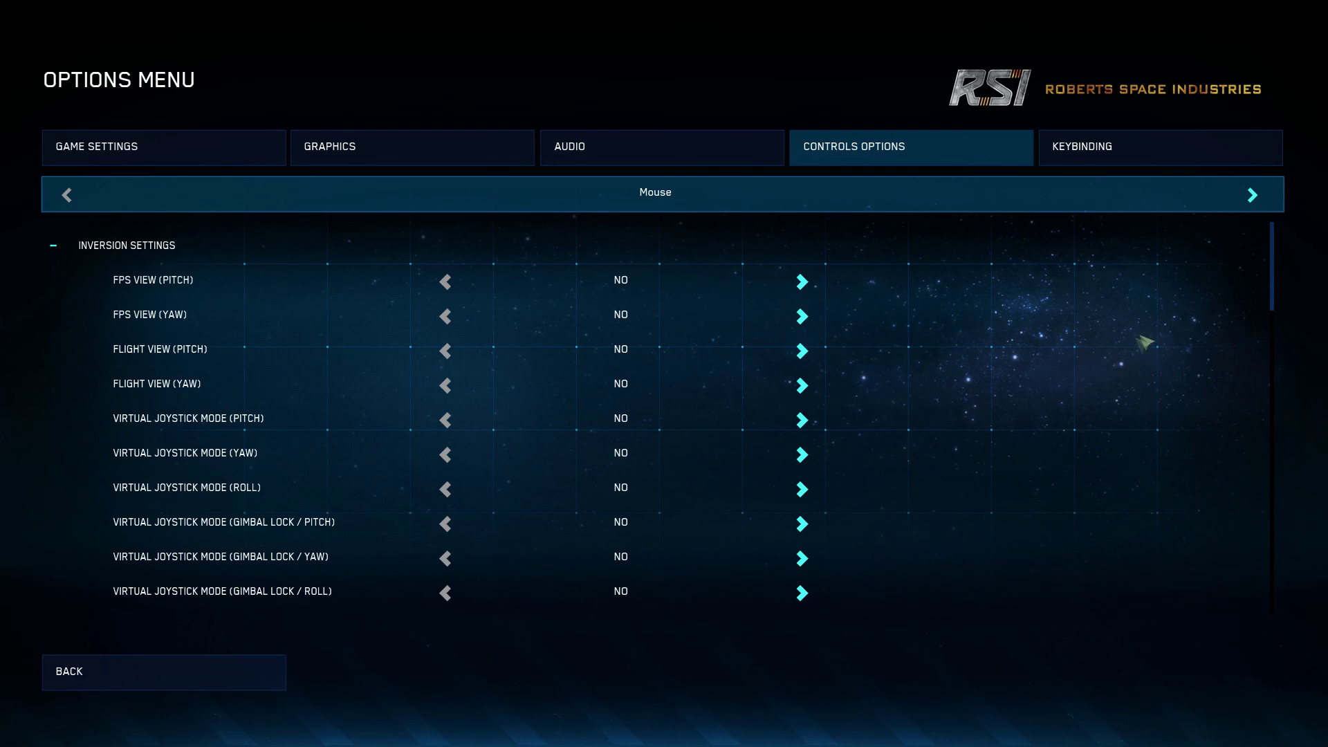
pyautogui.moveTo(1278, 267); pyautogui.dragTo(1280, 408)
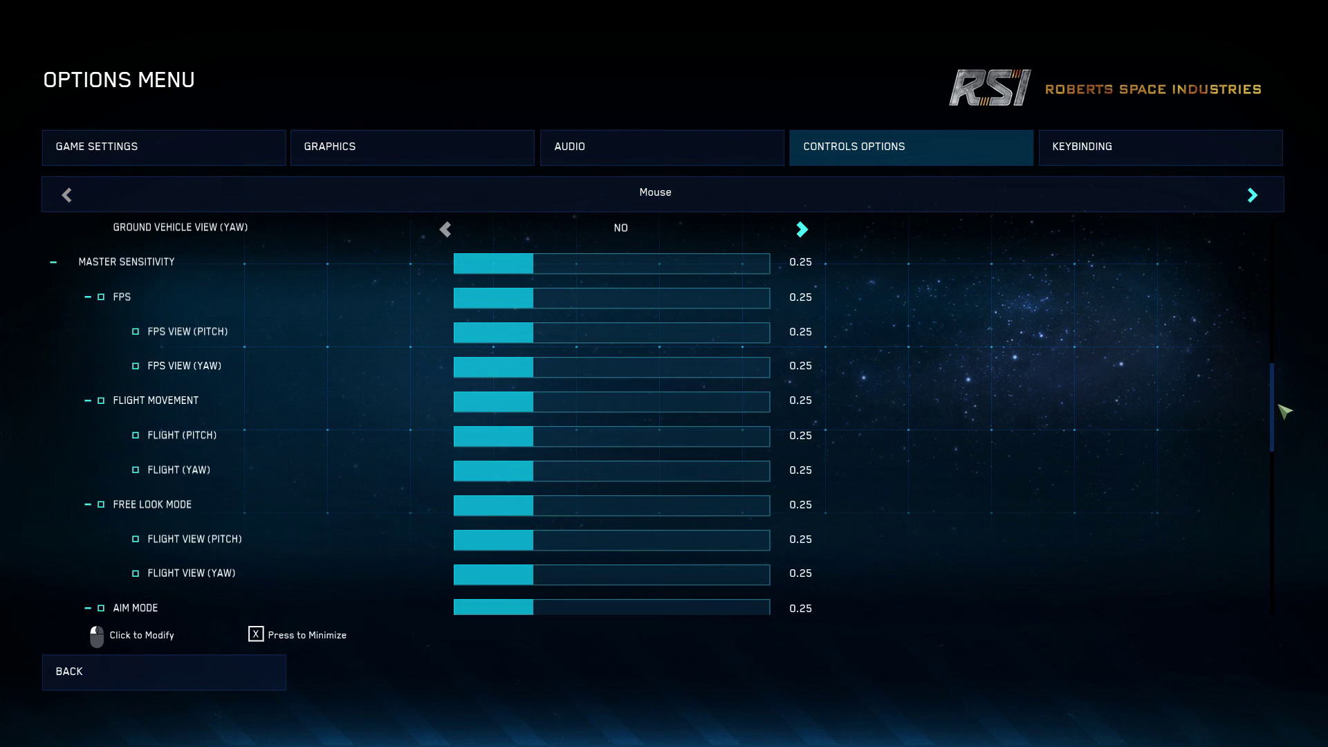
pyautogui.click(1111, 150)
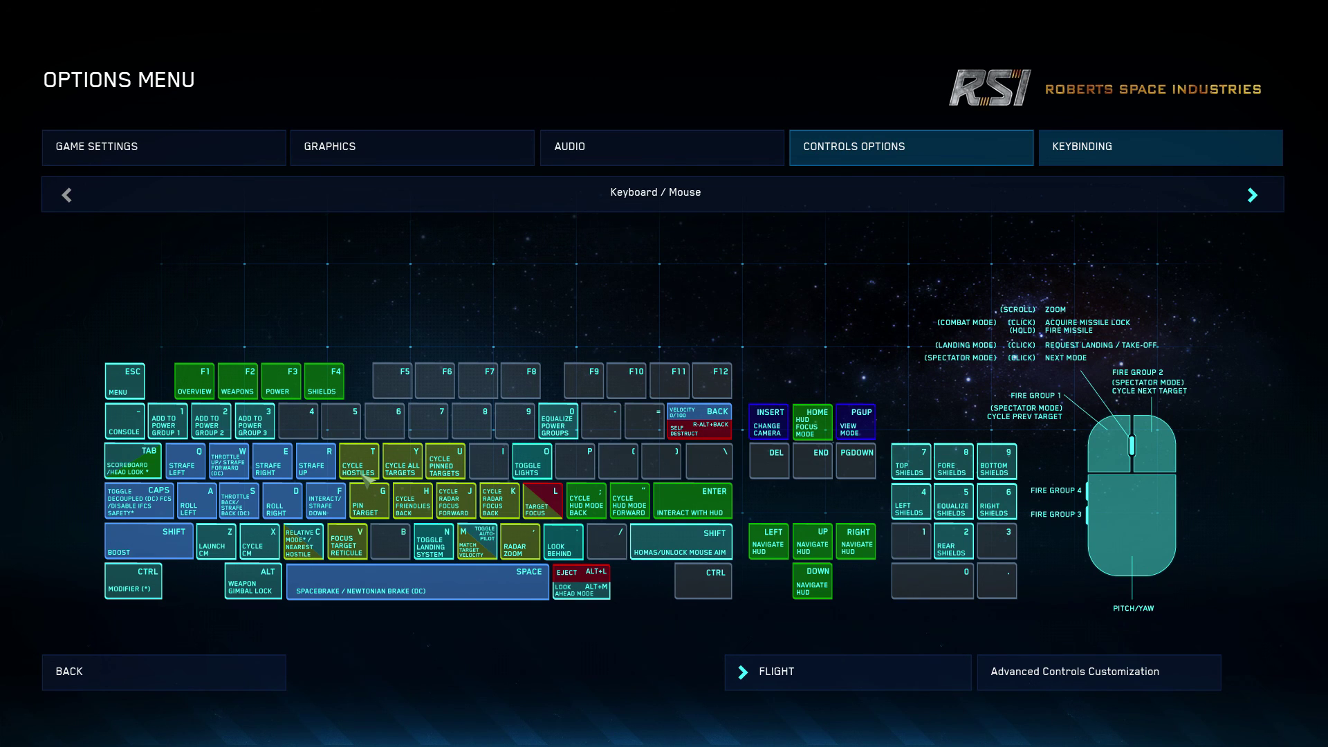
# Show FPS keybindings, view GamePad and Joystick / HOTAS layouts, then return to Keyboard / Mouse
pyautogui.click(855, 684)
pyautogui.click(811, 640)
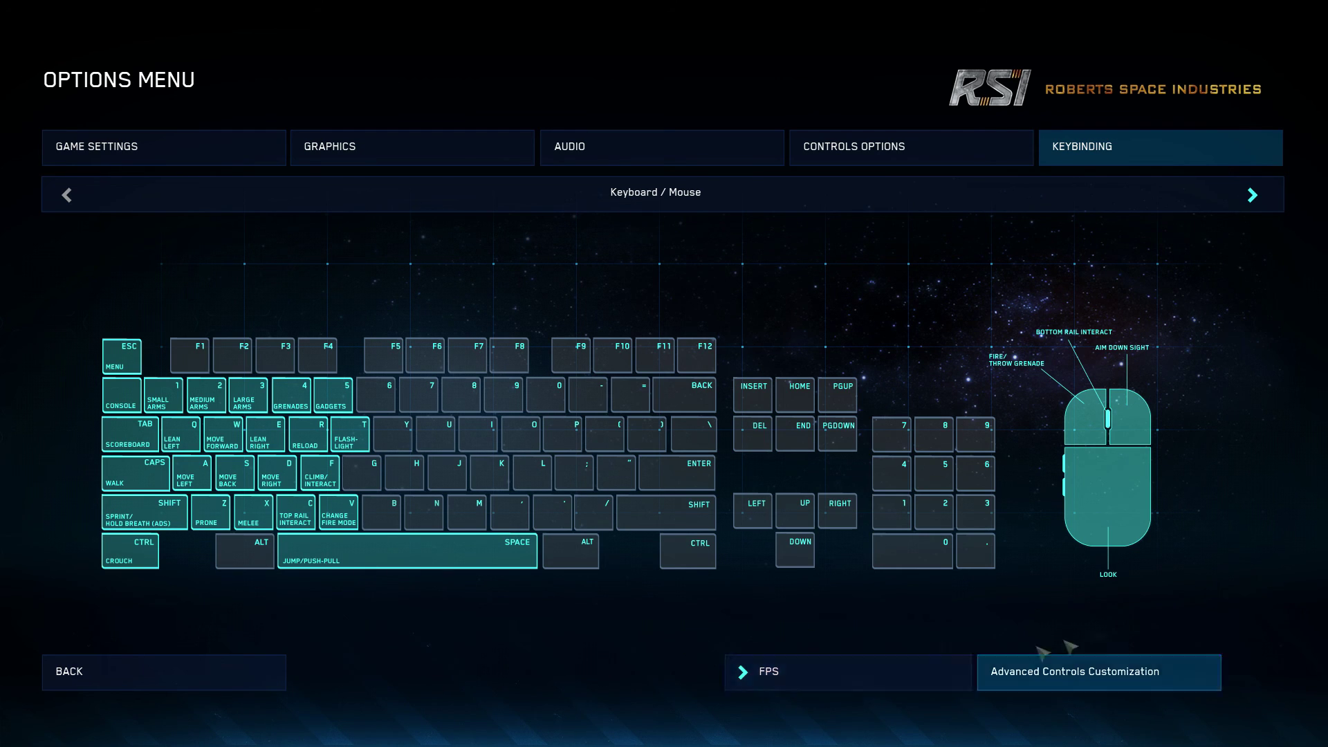
pyautogui.click(1252, 197)
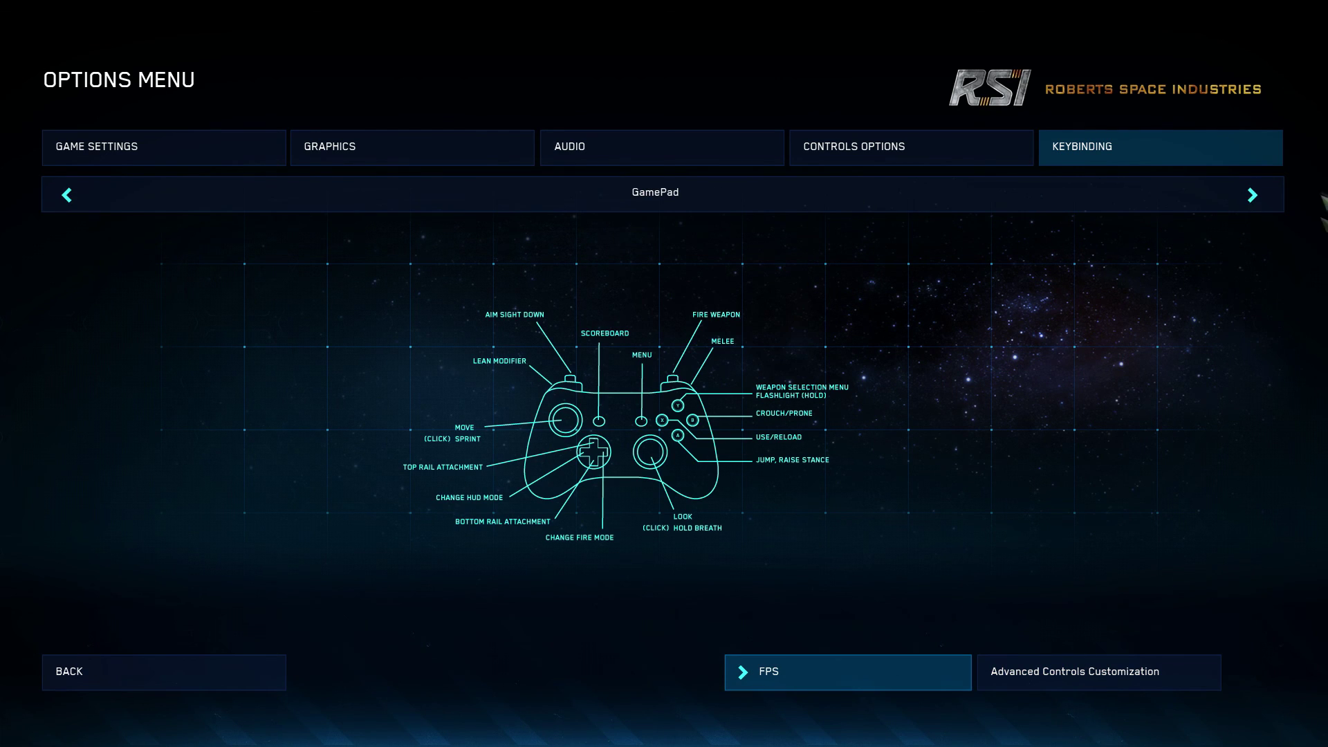
pyautogui.click(1253, 199)
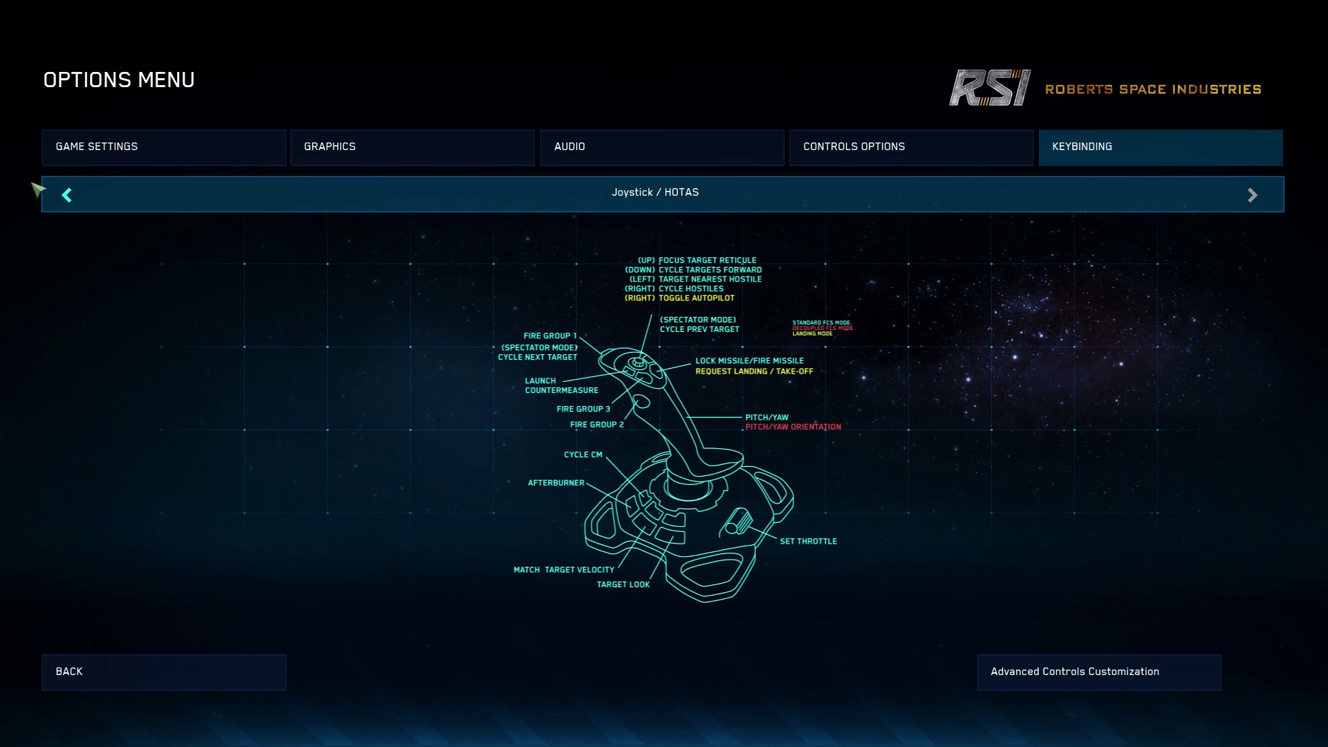
pyautogui.click(67, 196)
pyautogui.click(67, 196)
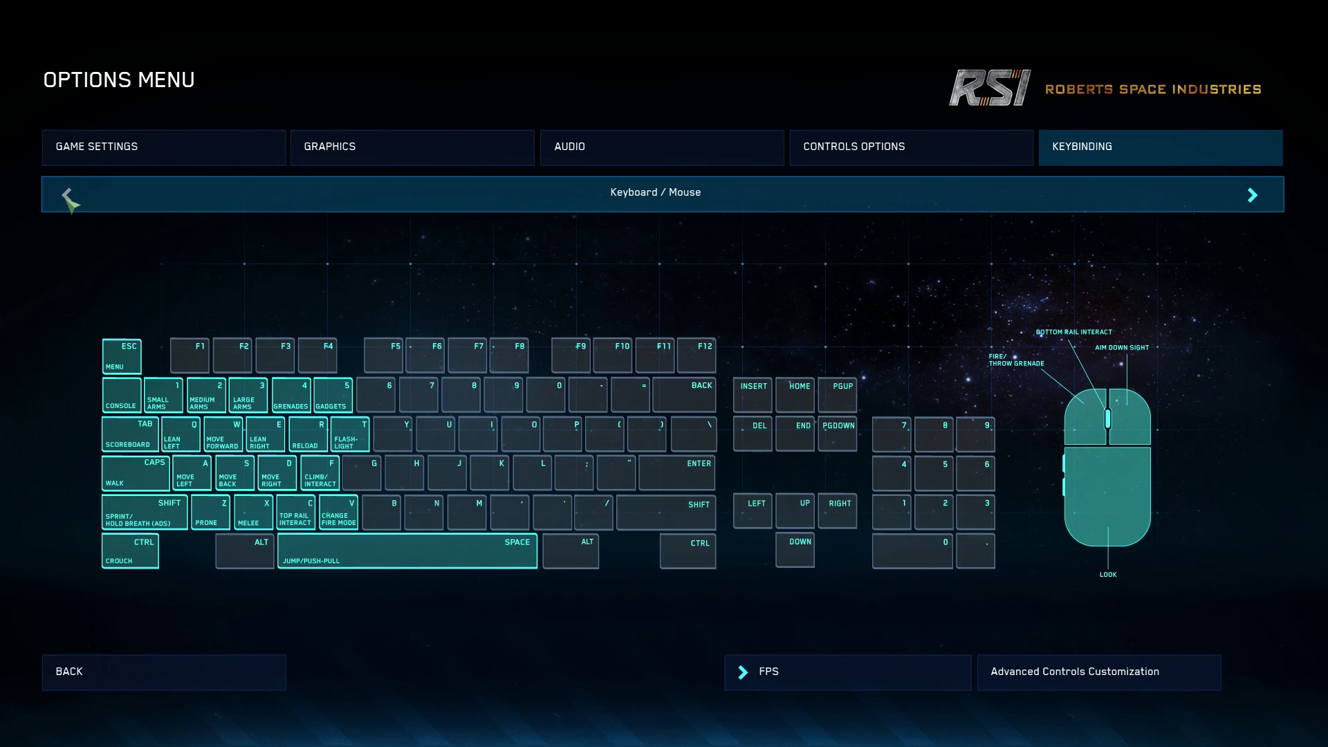